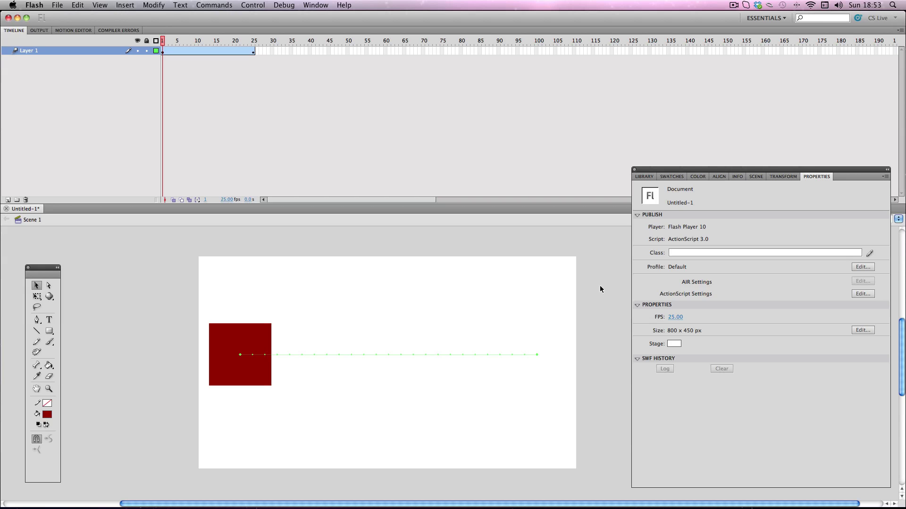
- Play the red square's 25-frame left-to-right slide tween several times to preview it
key(Return)
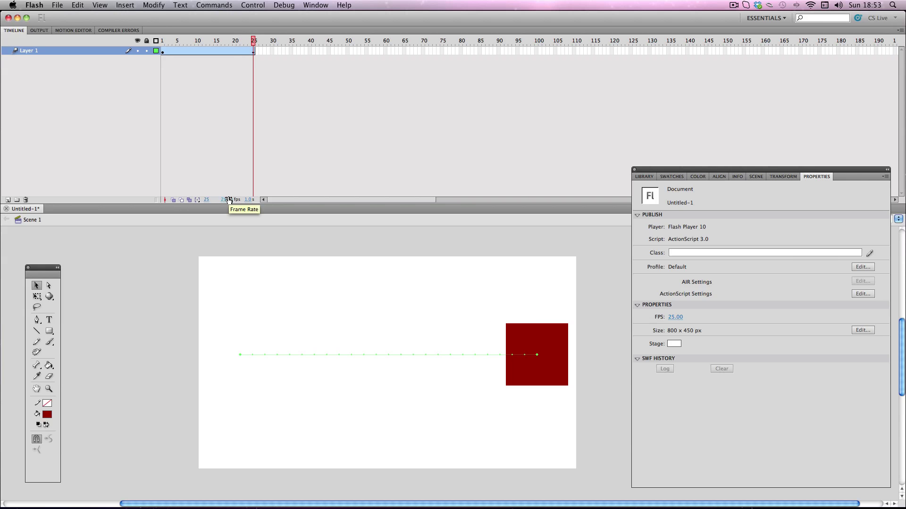
key(Return)
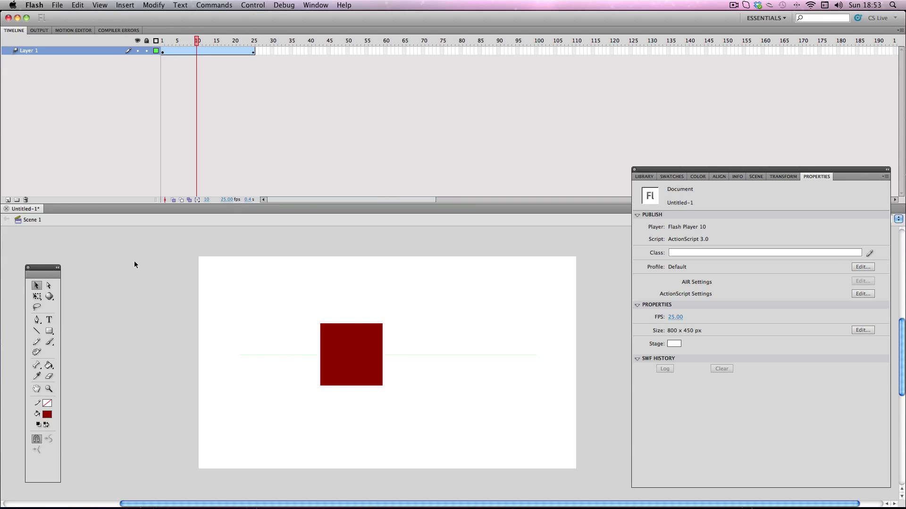
key(Return)
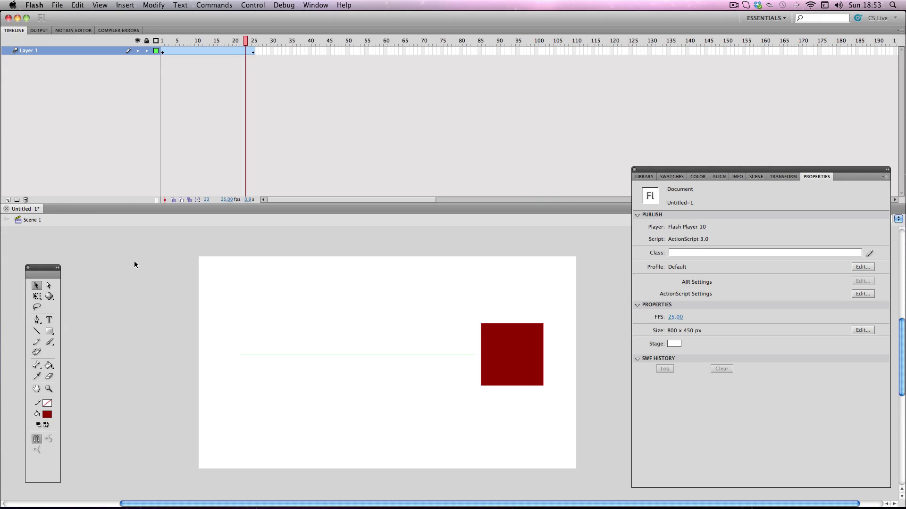
key(Return)
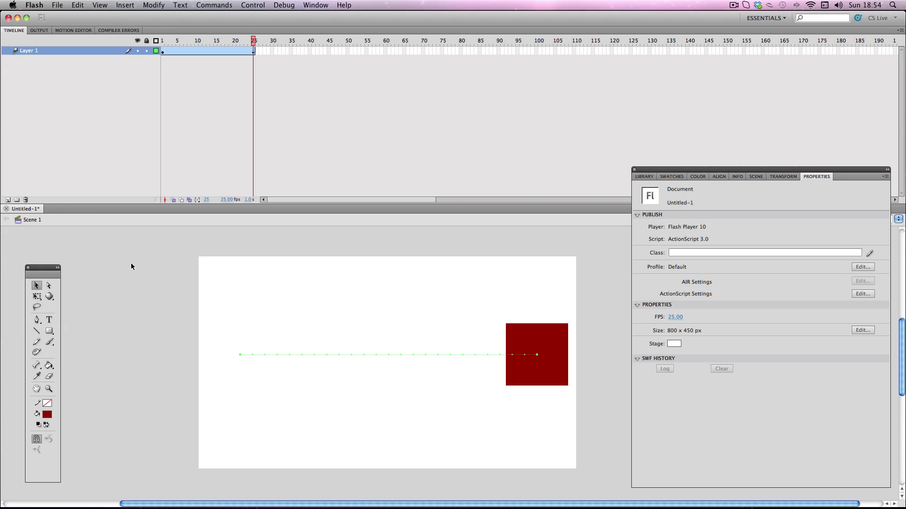
click(126, 493)
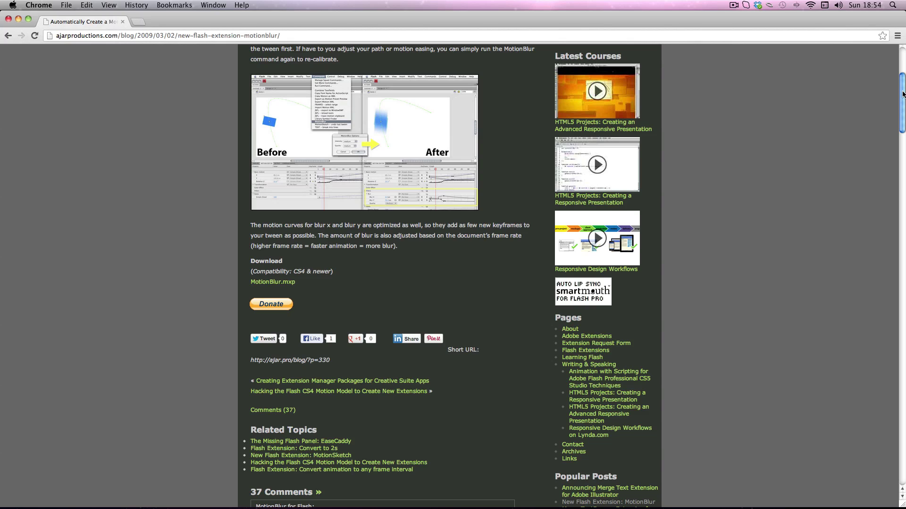
mouse_move(902, 95)
mouse_down()
mouse_move(901, 75)
mouse_move(901, 83)
mouse_up()
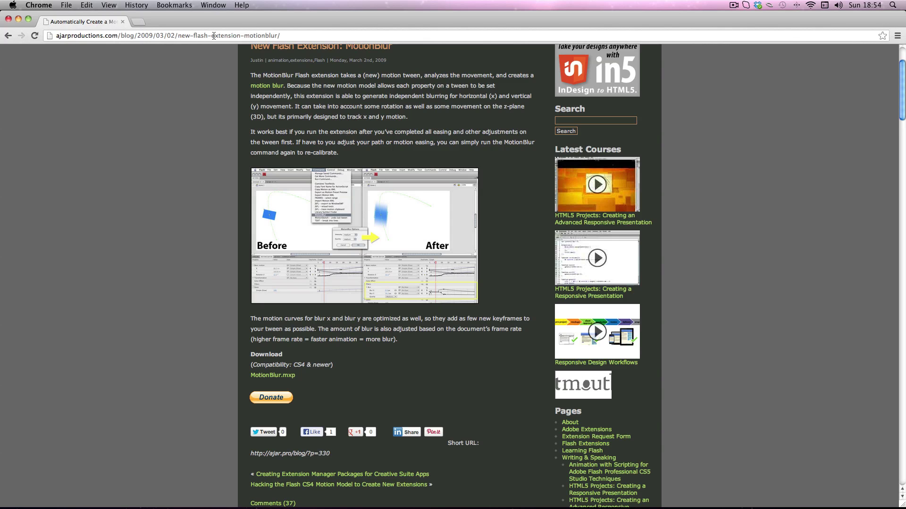
click(18, 19)
click(160, 350)
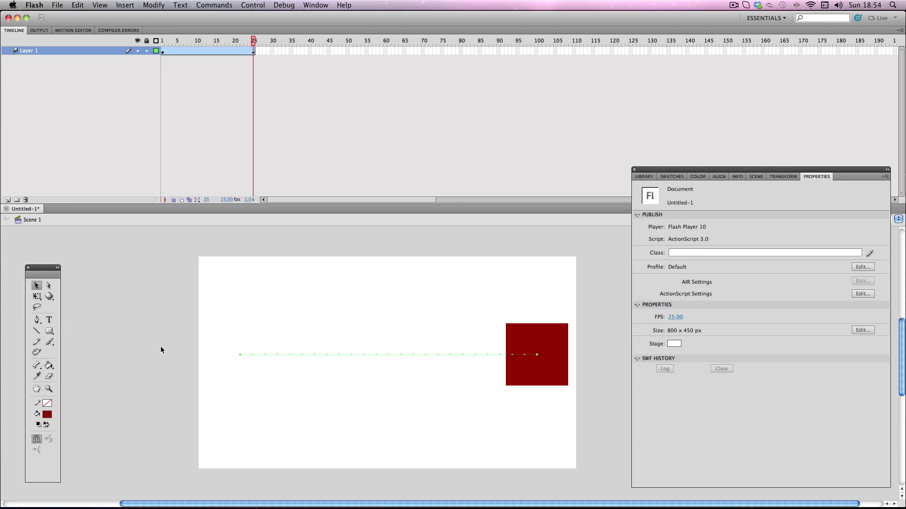
- Select the red square's motion tween at frame 10 of the tween span
click(204, 50)
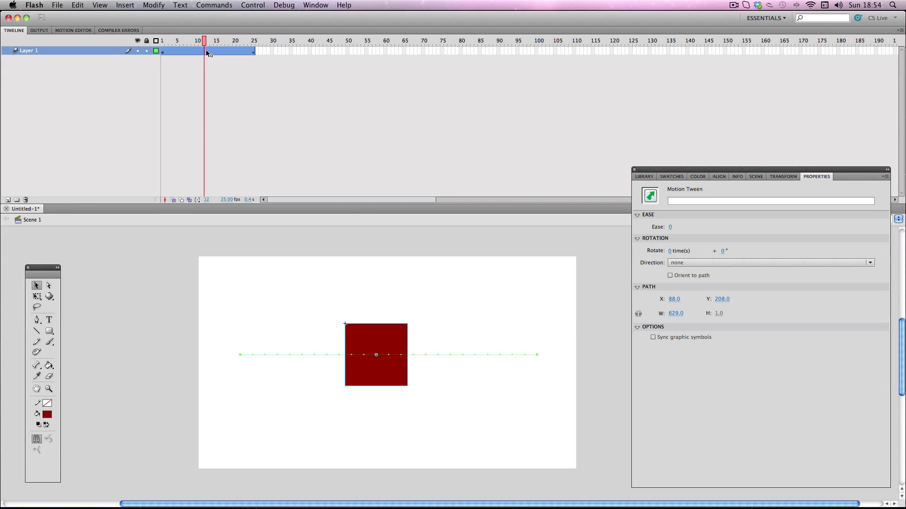
click(158, 325)
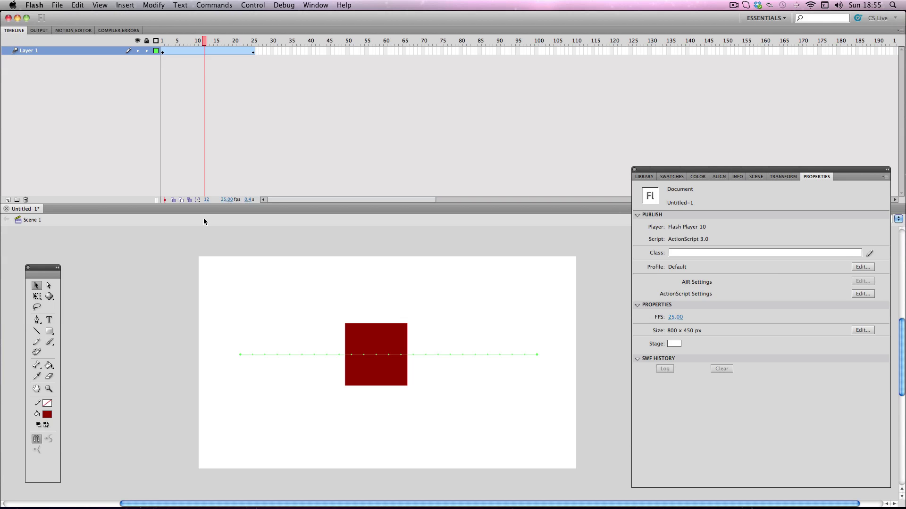
click(198, 52)
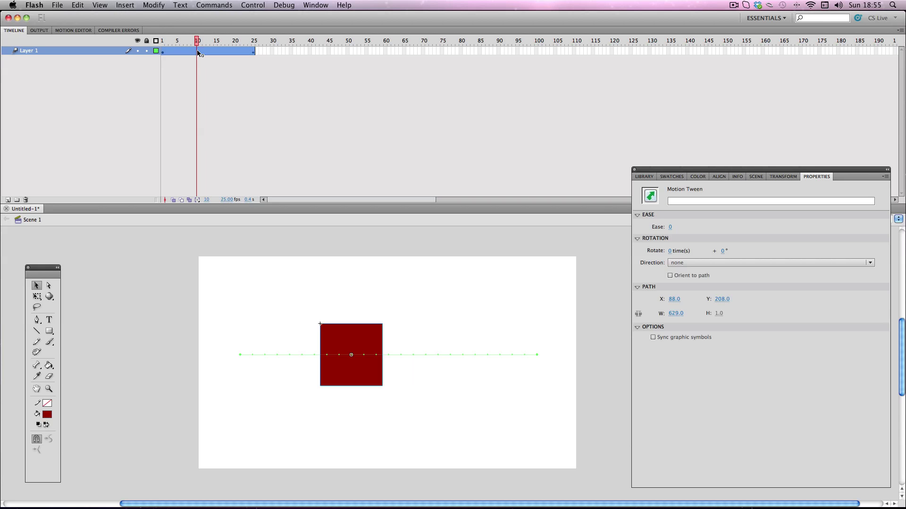
- Run the MotionBlur command on the slide tween with low intensity and high quality
click(212, 3)
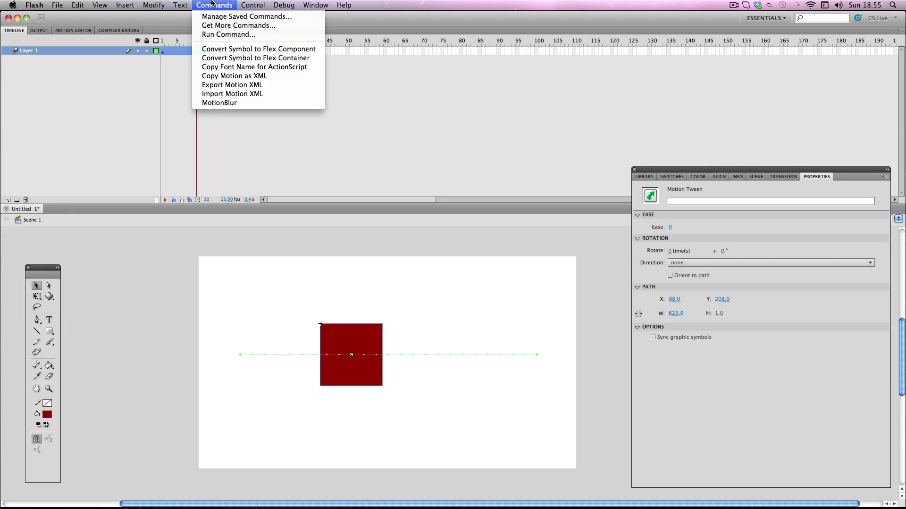
click(219, 104)
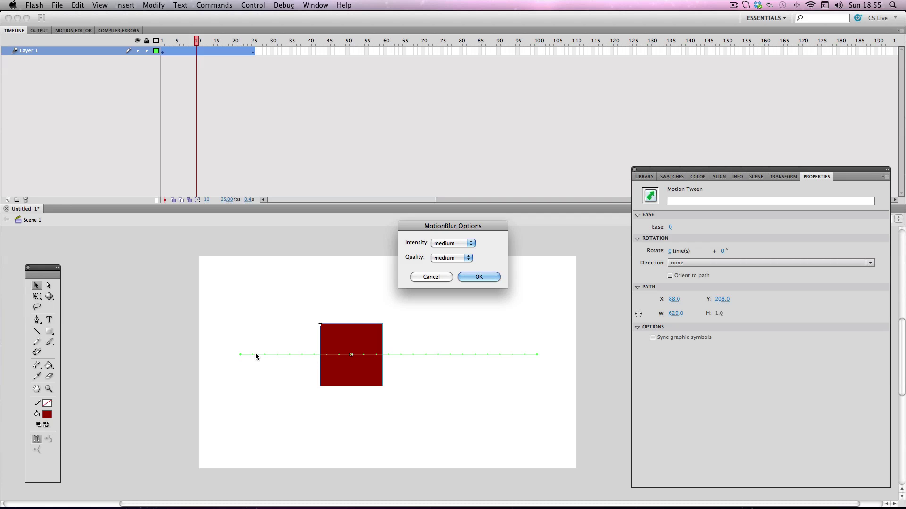
click(446, 245)
click(441, 235)
click(449, 259)
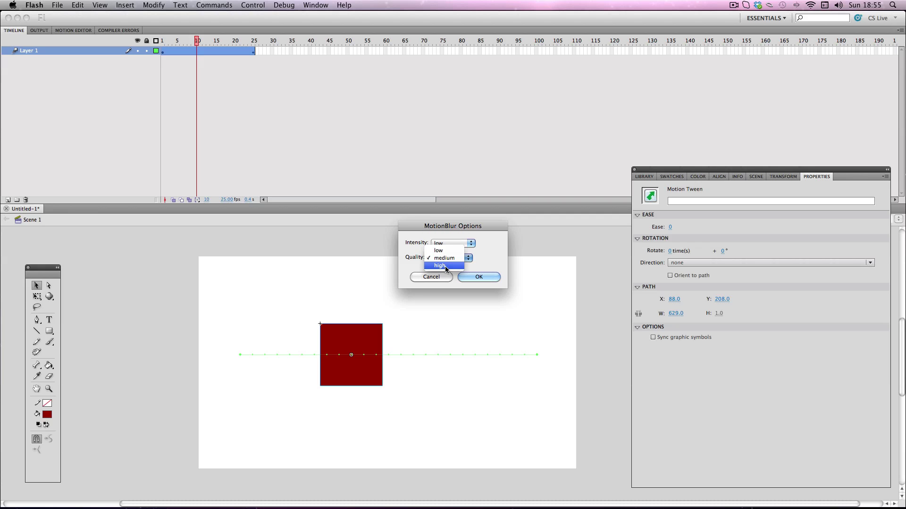
click(443, 265)
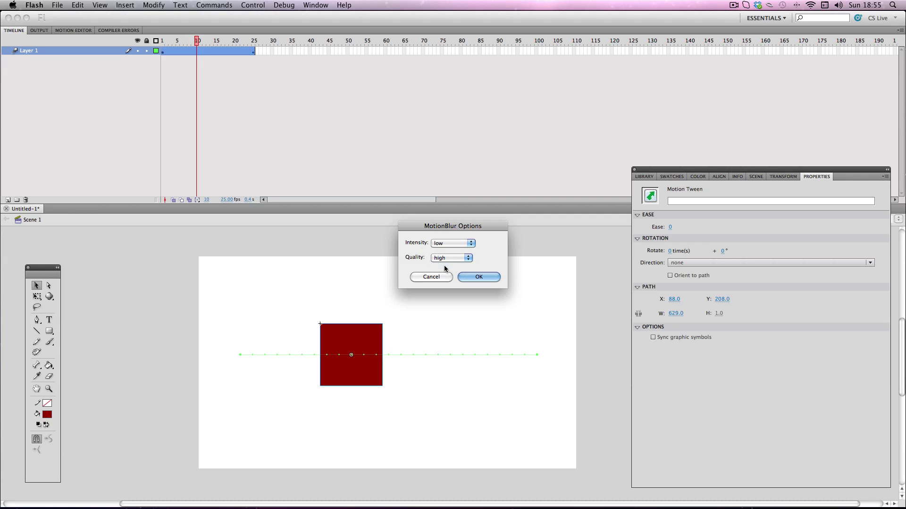
click(468, 275)
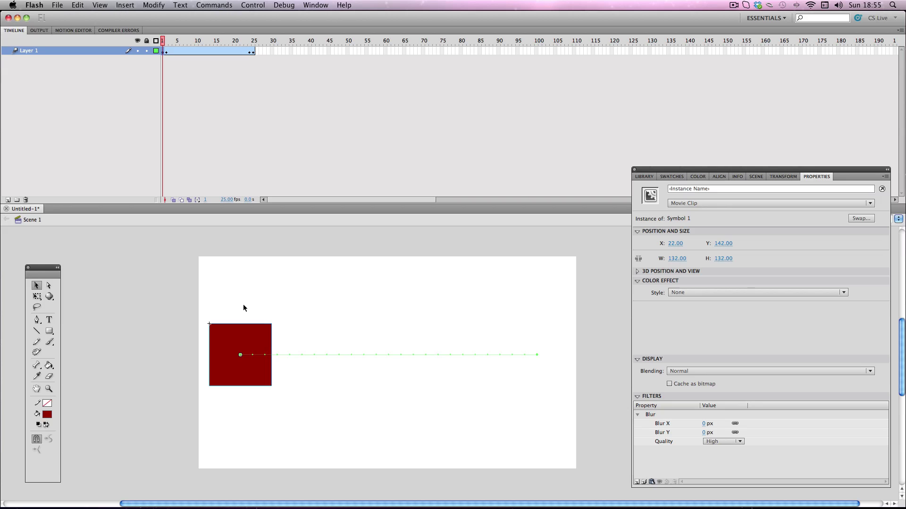
- Play the slide to check the square's horizontal blur, then deselect the square
key(Return)
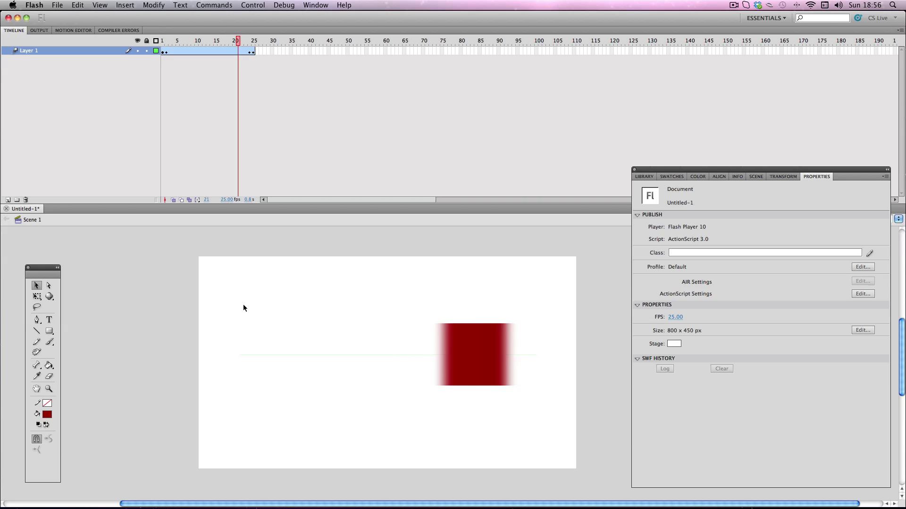
click(243, 307)
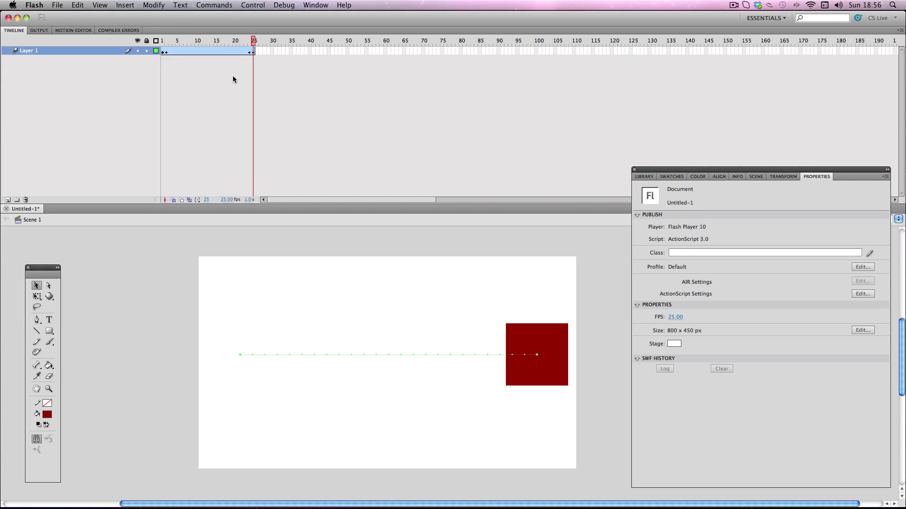
- Remove the old blurred tween's frames from the timeline
click(198, 50)
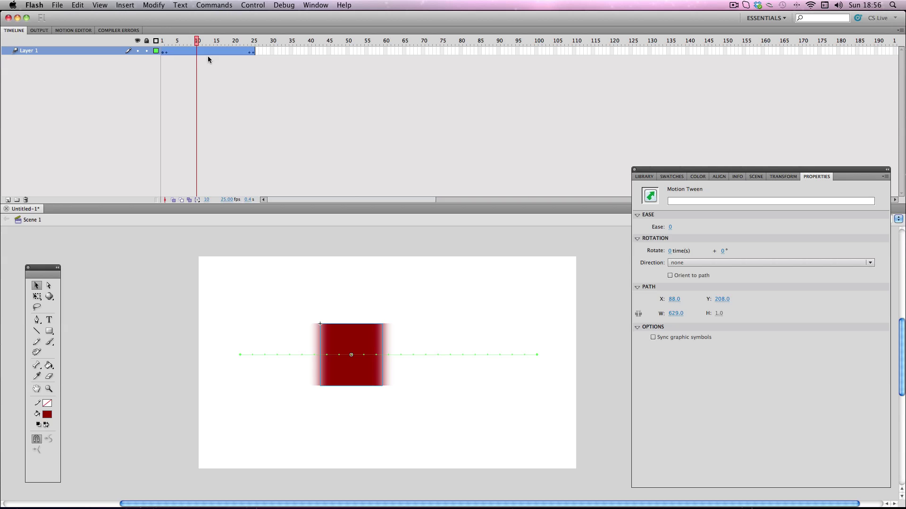
right_click(208, 59)
click(257, 109)
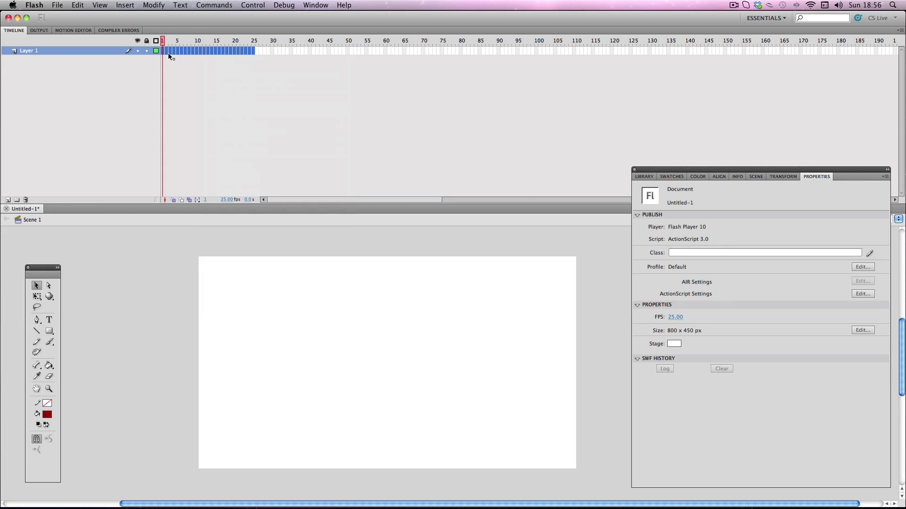
- Place a fresh Symbol 1 instance from the Library near the stage top on frame 1
click(164, 53)
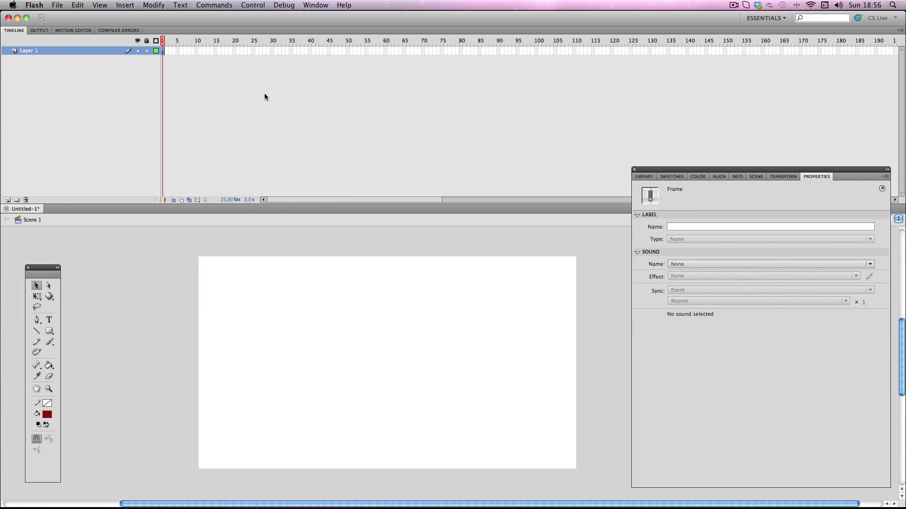
key(super+l)
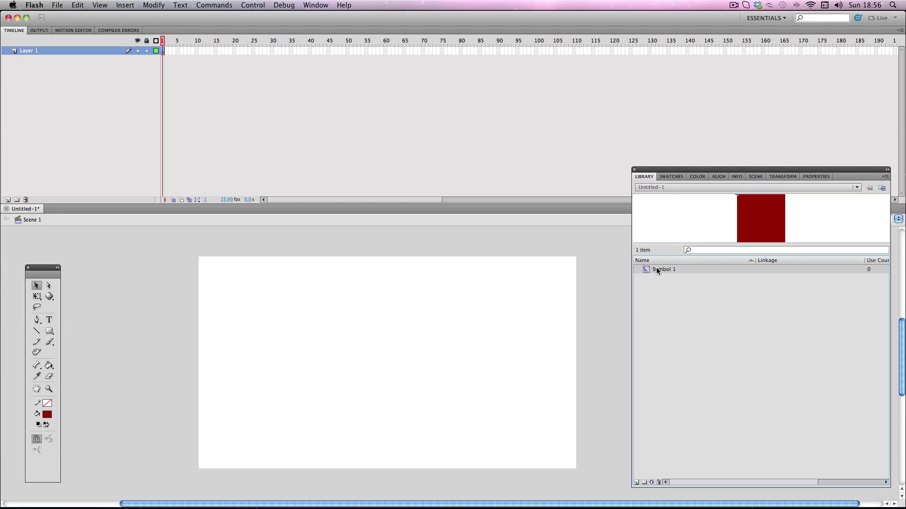
drag(656, 268, 341, 295)
key(q)
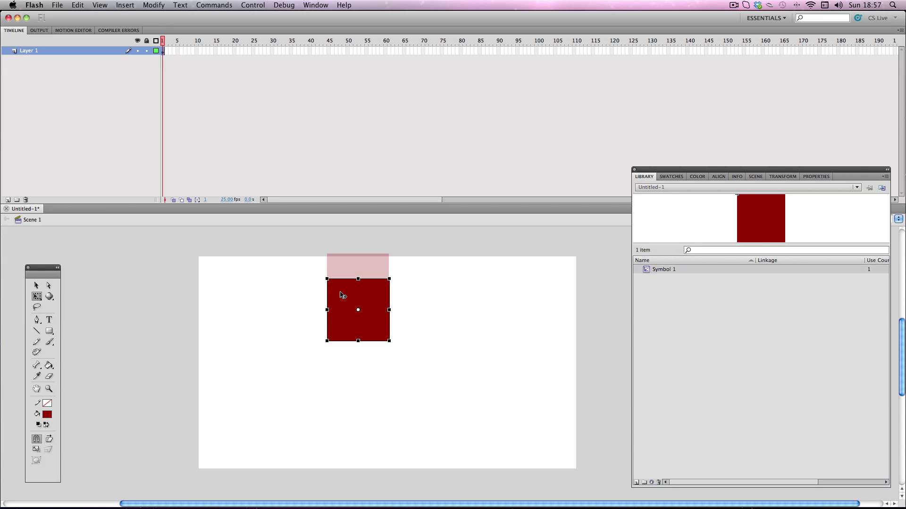
right_click(165, 52)
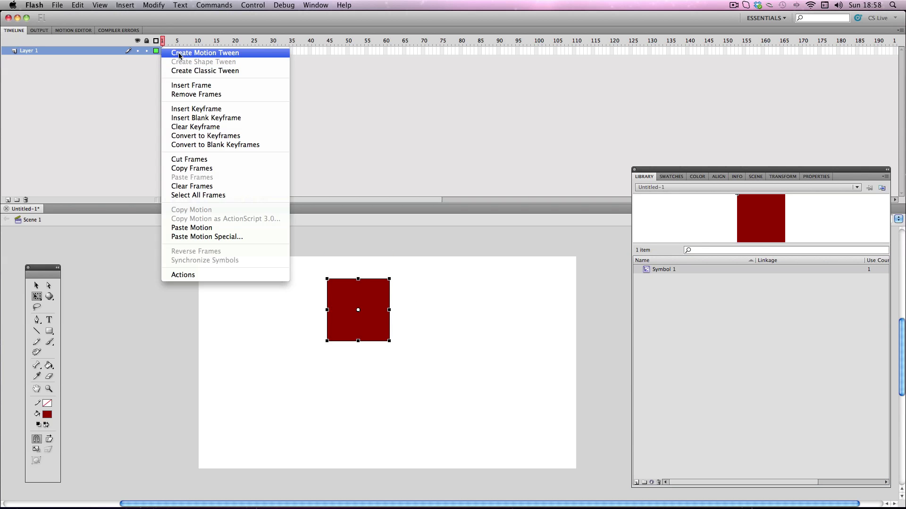
- Create a frame 1–25 motion tween moving the square down-right and enlarging it, then preview
click(179, 53)
drag(380, 300, 350, 450)
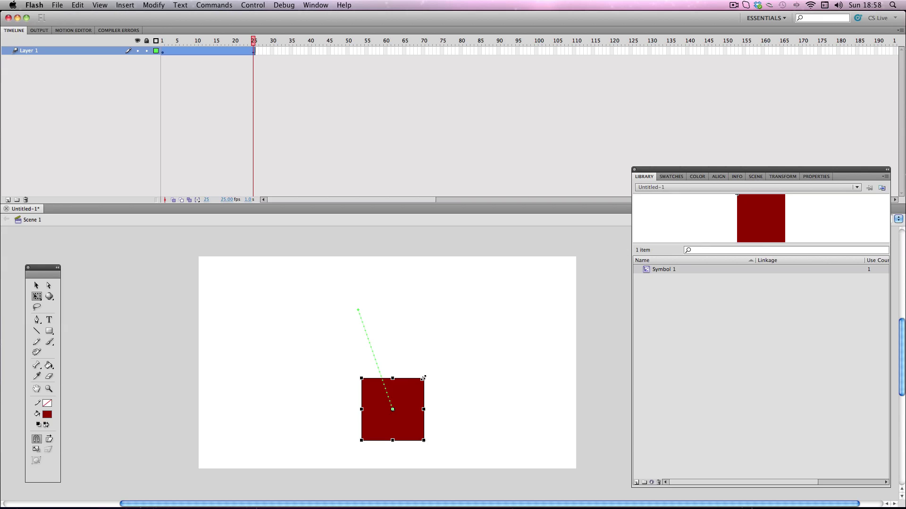
drag(423, 377, 444, 360)
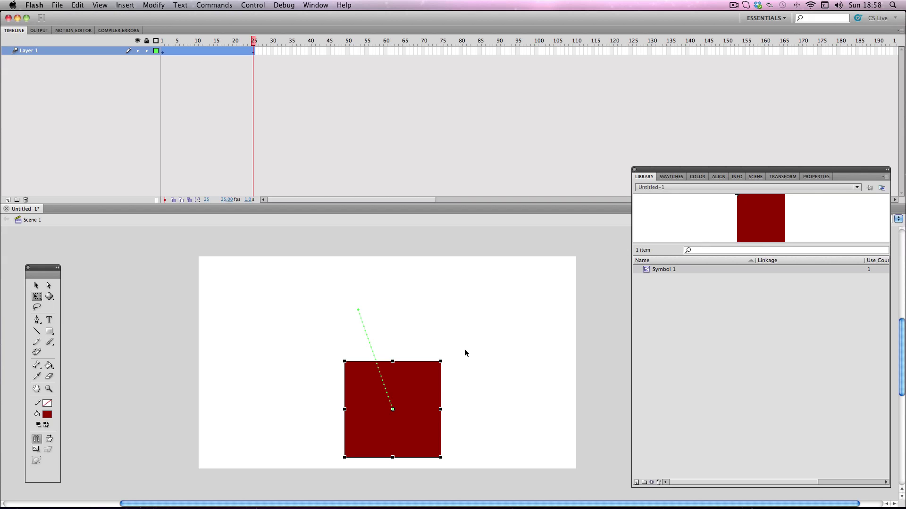
key(Return)
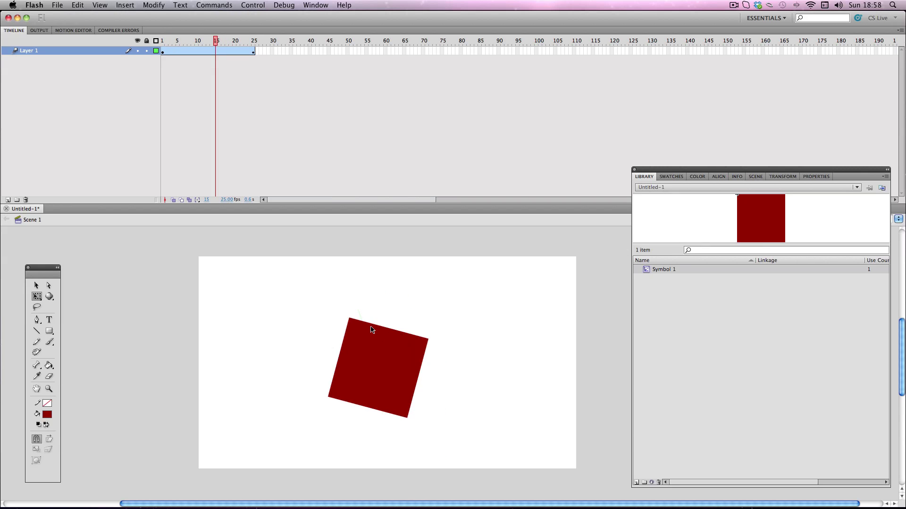
- Apply MotionBlur at low intensity and high quality to the new tween and play it back
click(193, 53)
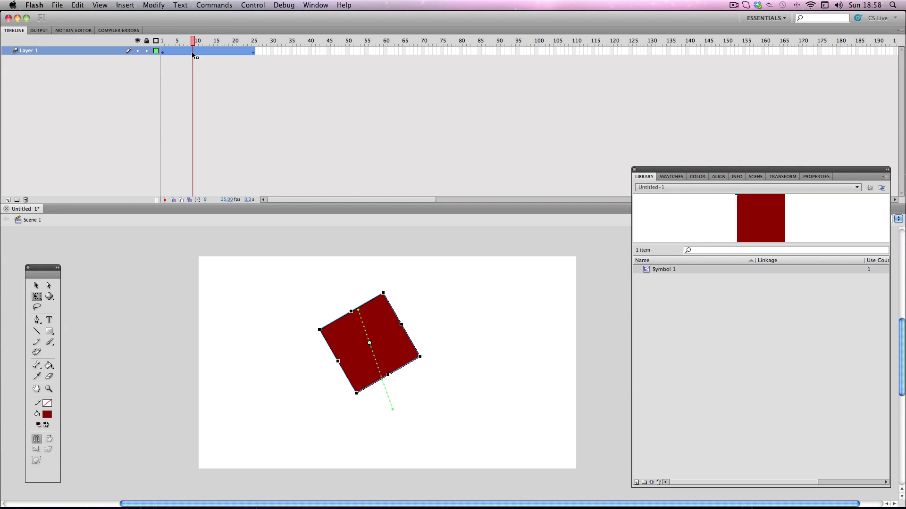
click(214, 6)
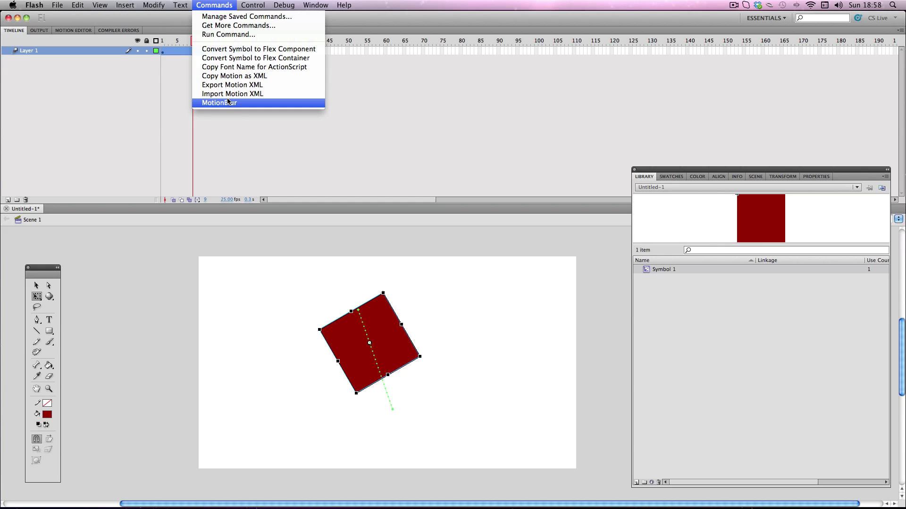
click(228, 102)
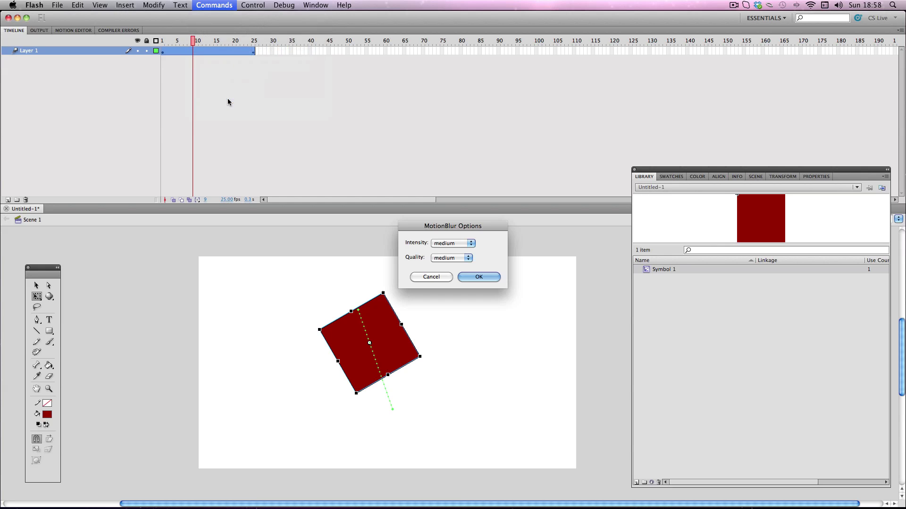
click(452, 244)
click(443, 237)
click(451, 258)
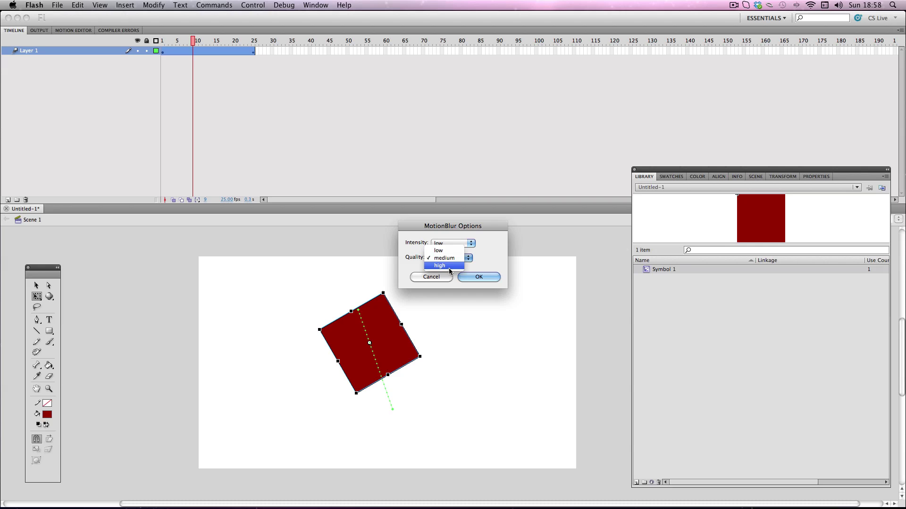
click(443, 265)
click(471, 277)
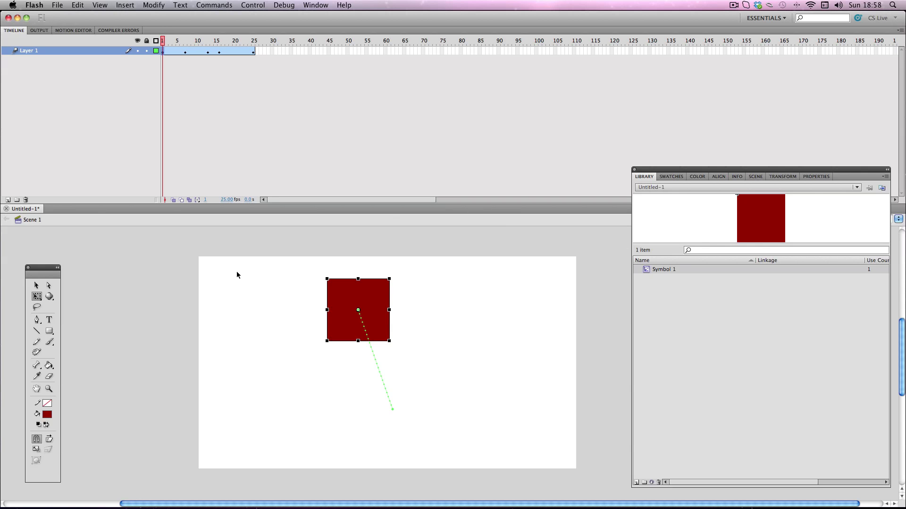
key(Return)
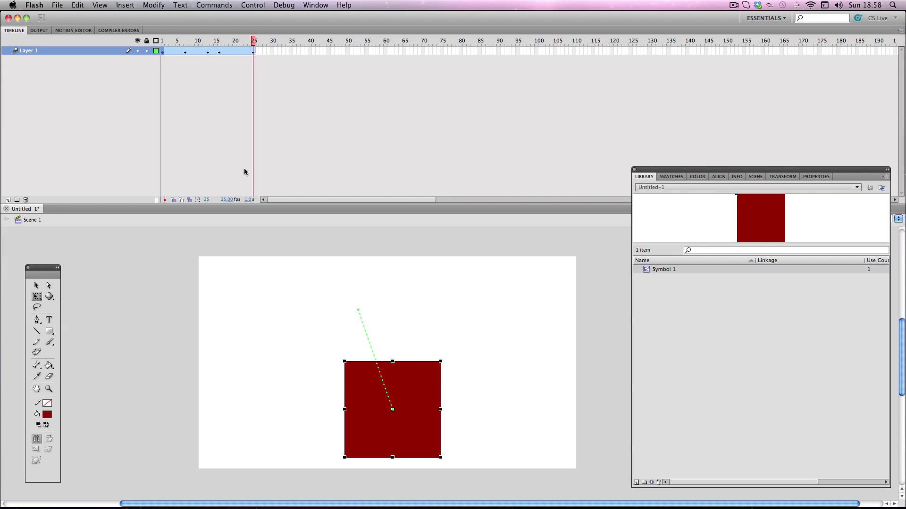
key(shift+comma)
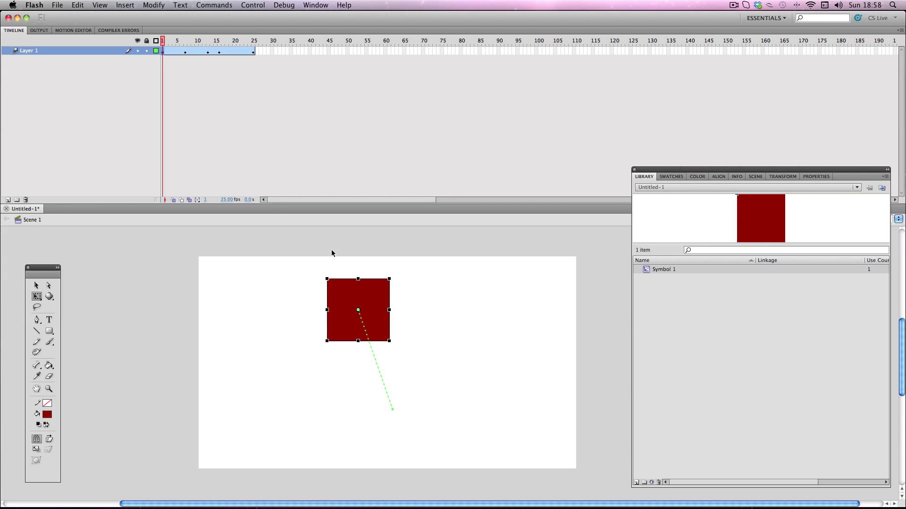
click(303, 283)
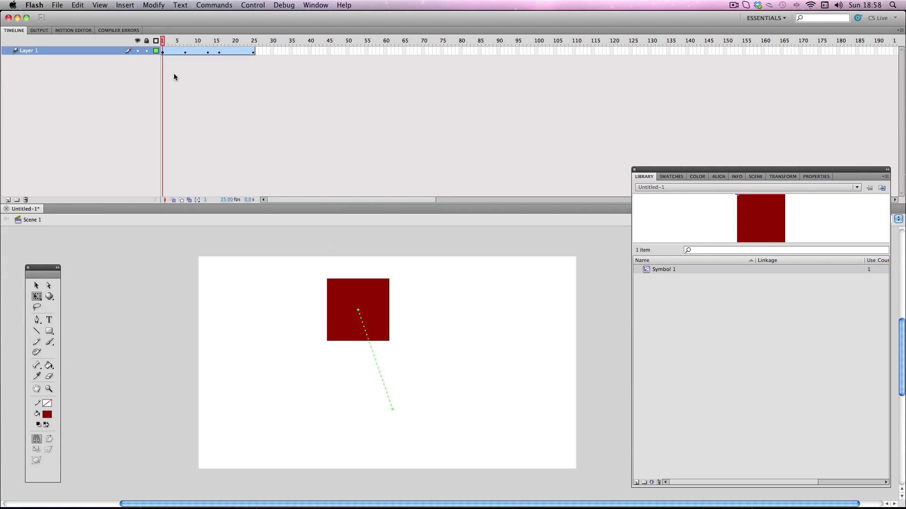
drag(172, 41, 254, 53)
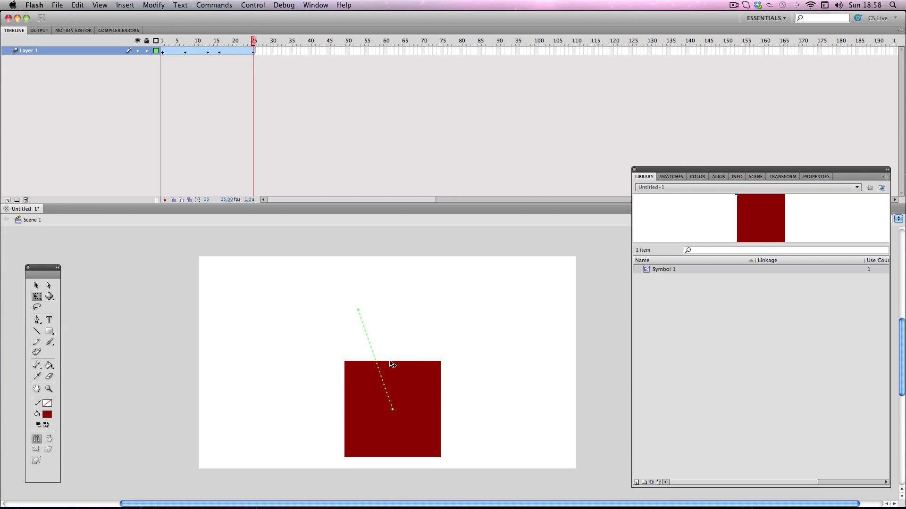
key(Return)
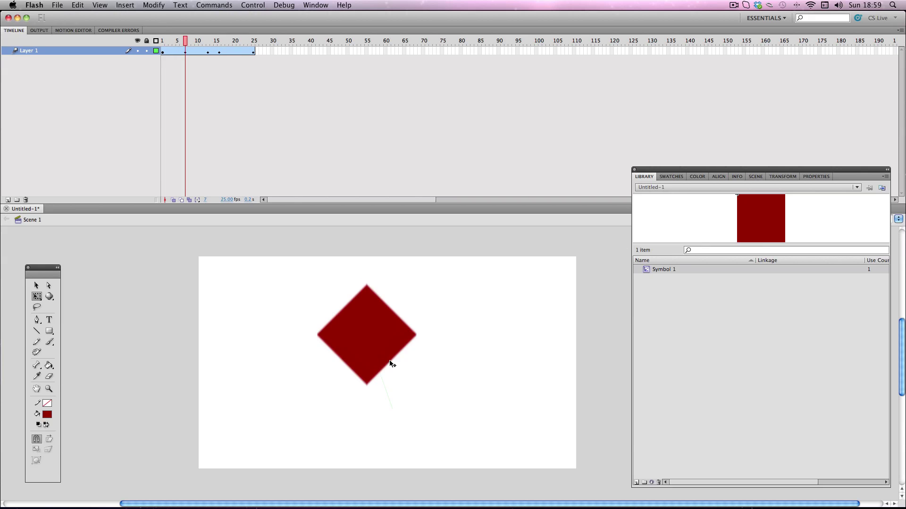
key(Return)
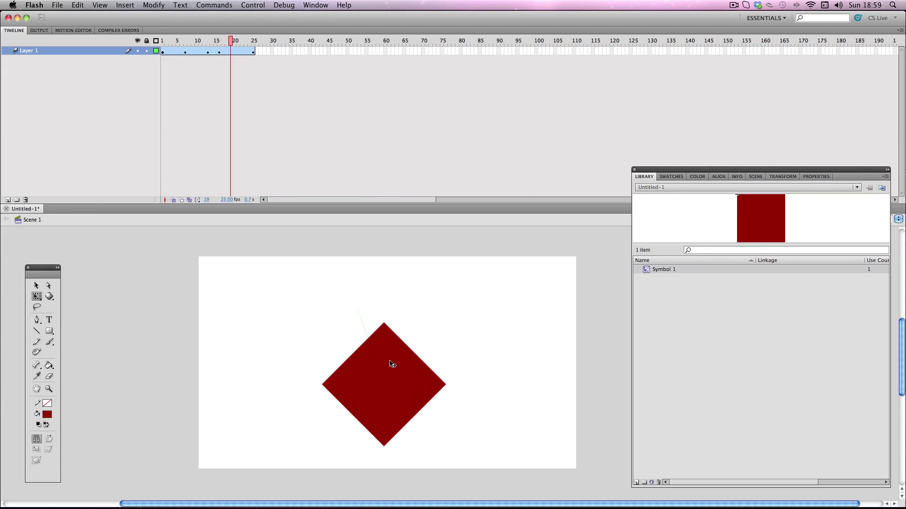